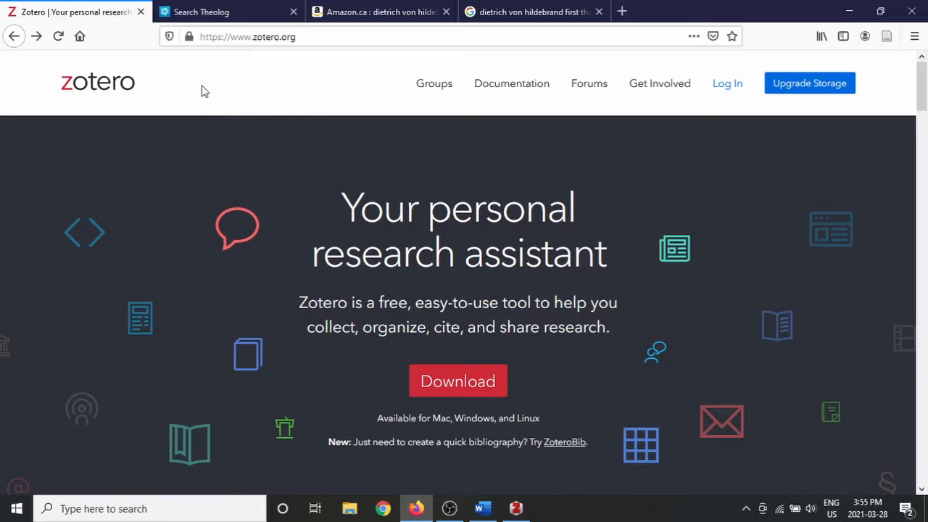
Open the download page on the Zotero website, and bring up the Zotero desktop application
click(427, 397)
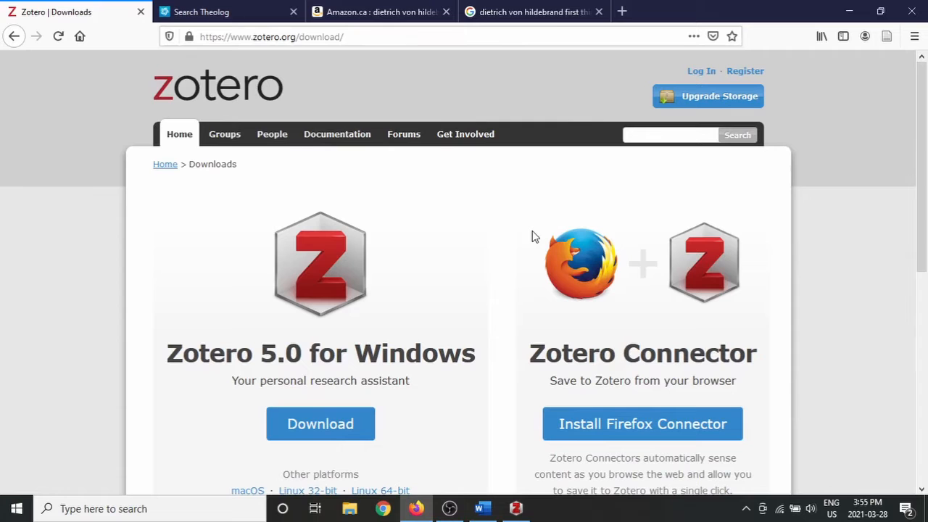
click(517, 508)
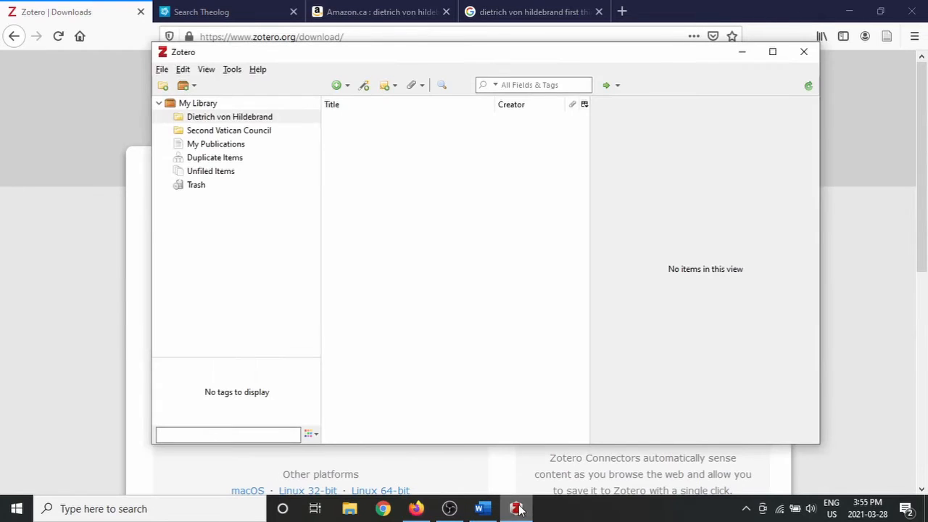
Examine the installed citation styles in the Zotero preferences and the repository of additional styles
click(182, 69)
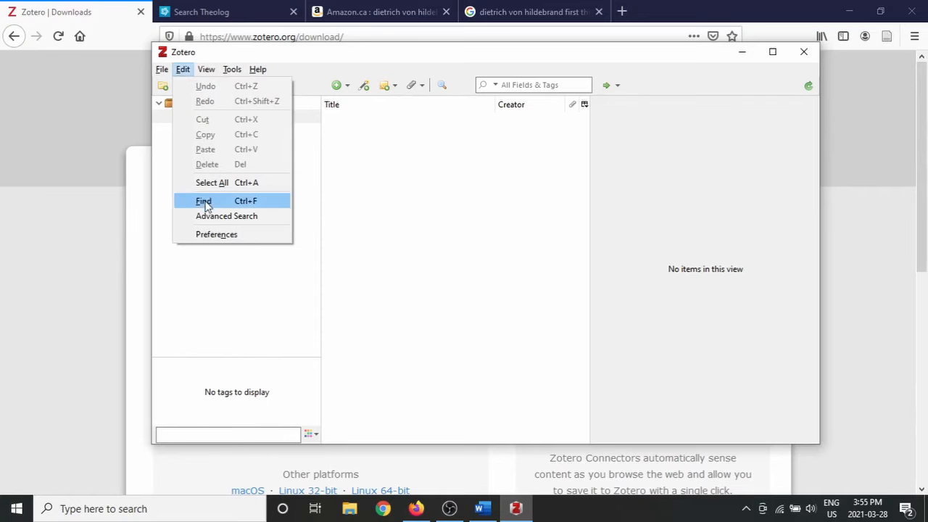
click(216, 235)
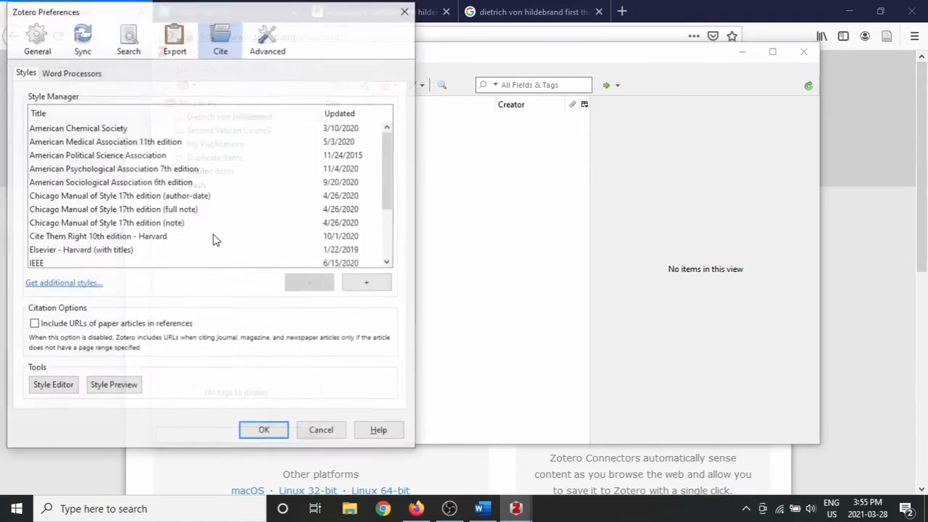
drag(387, 200, 387, 262)
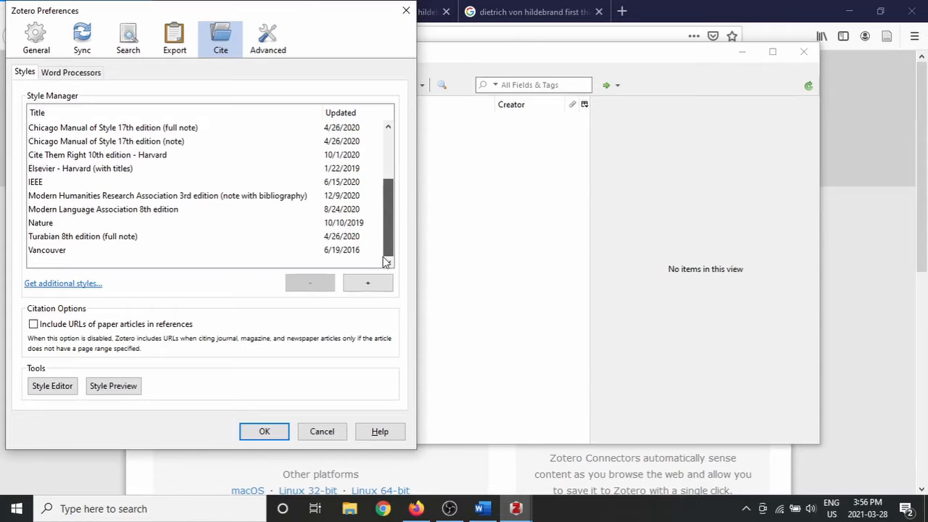
drag(387, 262, 386, 262)
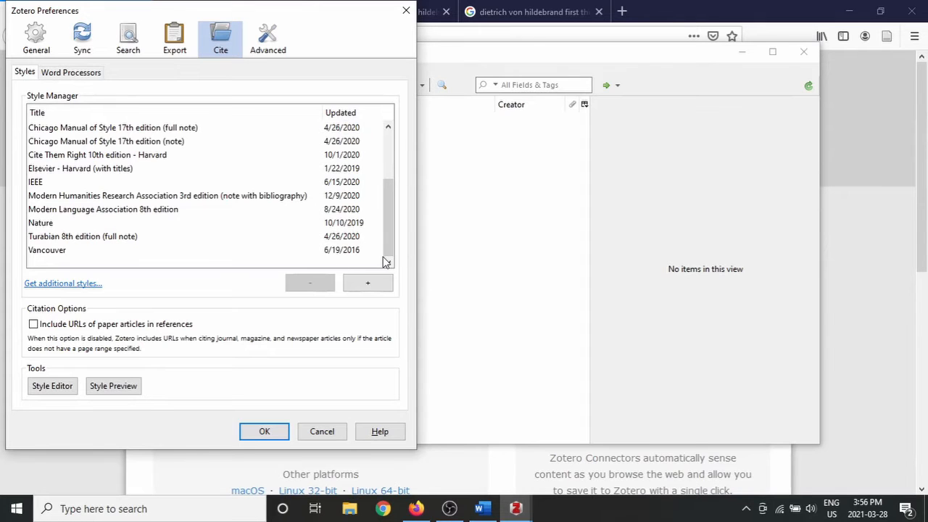
click(87, 283)
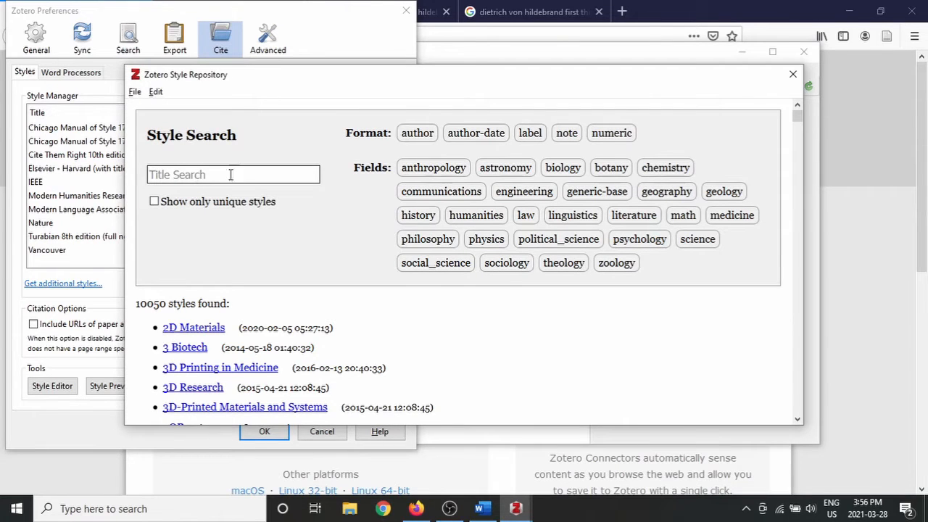
click(793, 74)
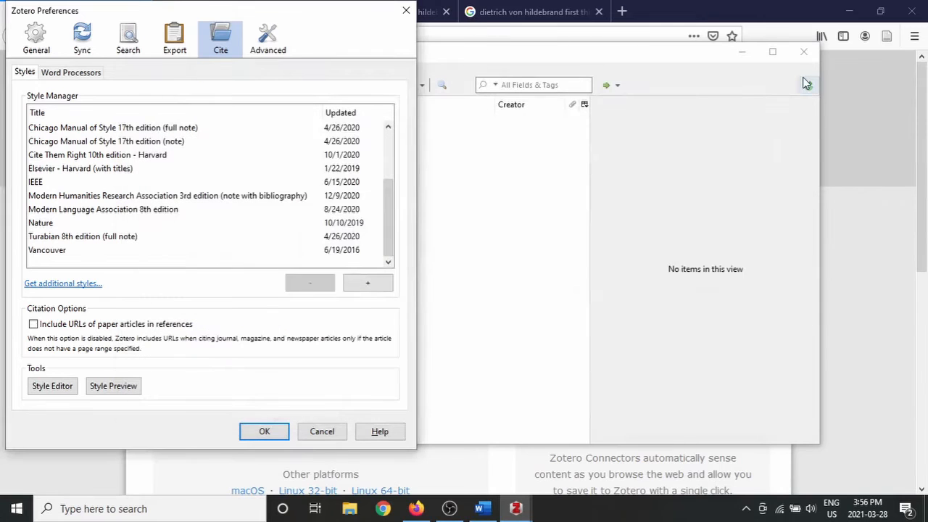
click(408, 15)
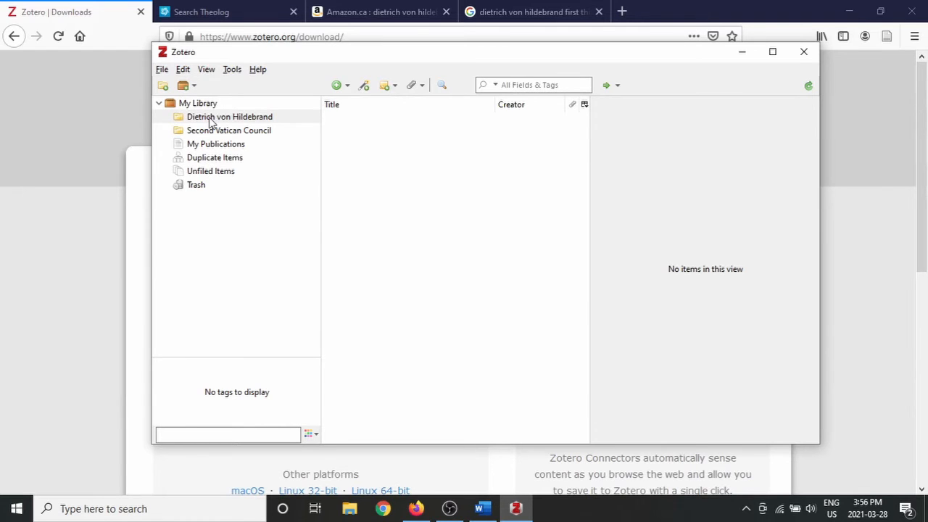
Look over the Theolog catalogue, Amazon.ca and Google search pages already open in Firefox
click(220, 9)
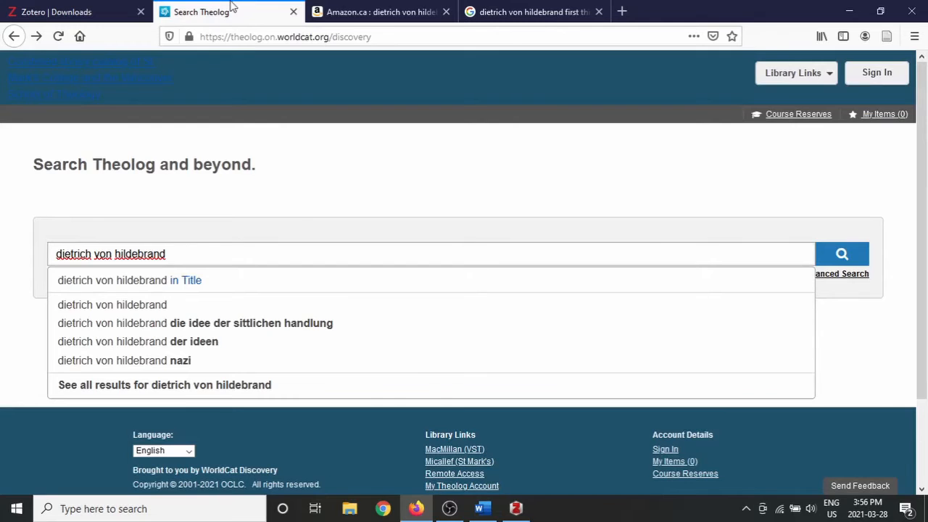
click(332, 10)
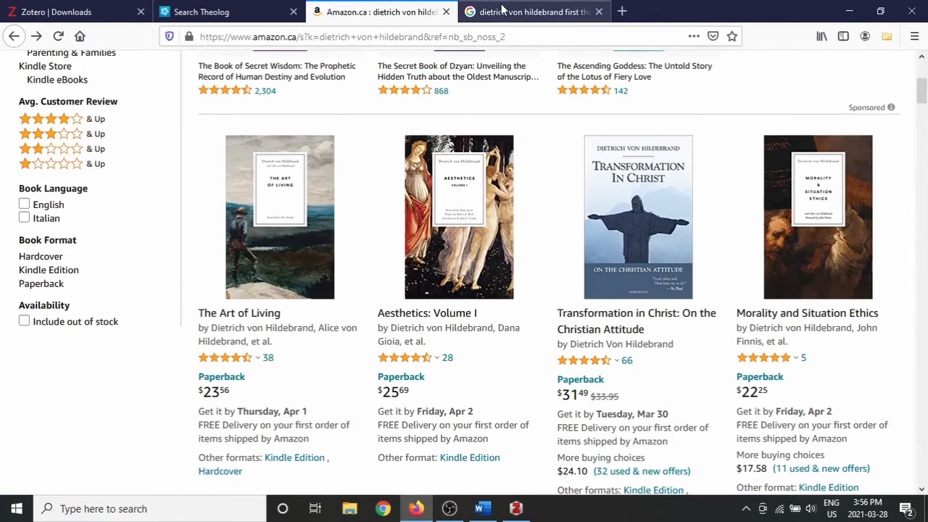
click(501, 10)
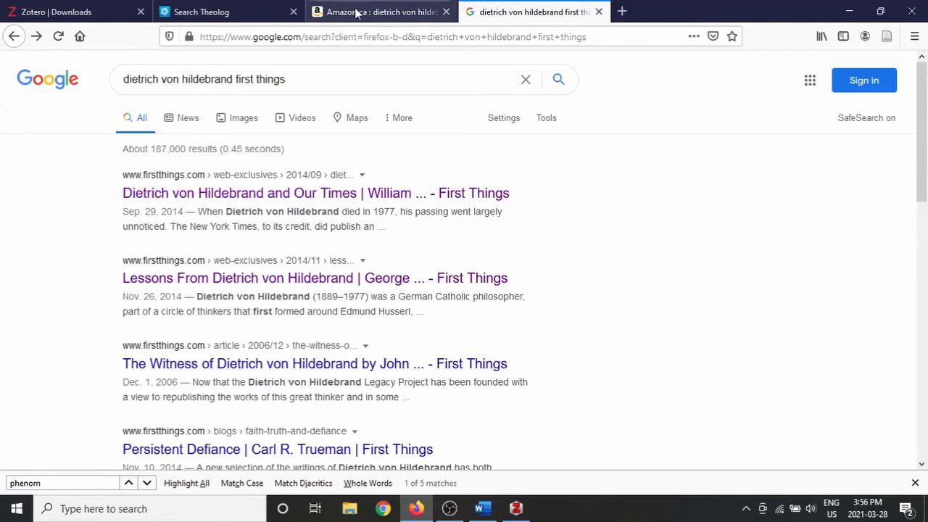
Search the Theolog library catalogue for dietrich von hildebrand
click(246, 8)
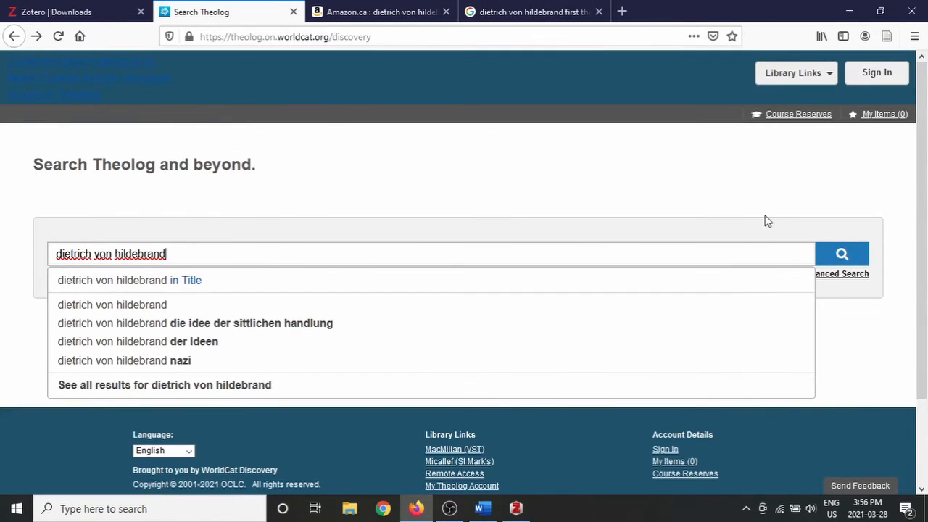
click(823, 251)
click(830, 253)
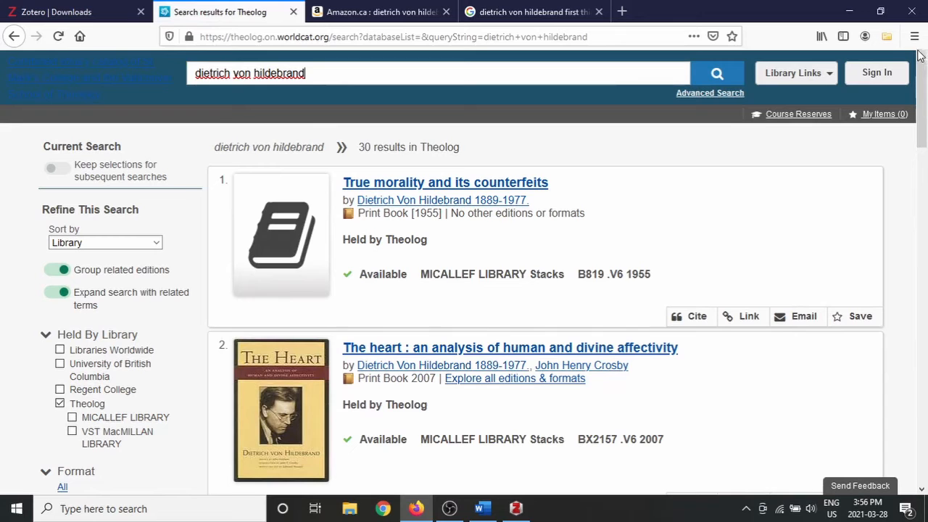
Save True morality and its counterfeits, The heart, Christian ethics and Jaws of death, gate of heaven to Zotero, and view the Christian ethics record
click(879, 42)
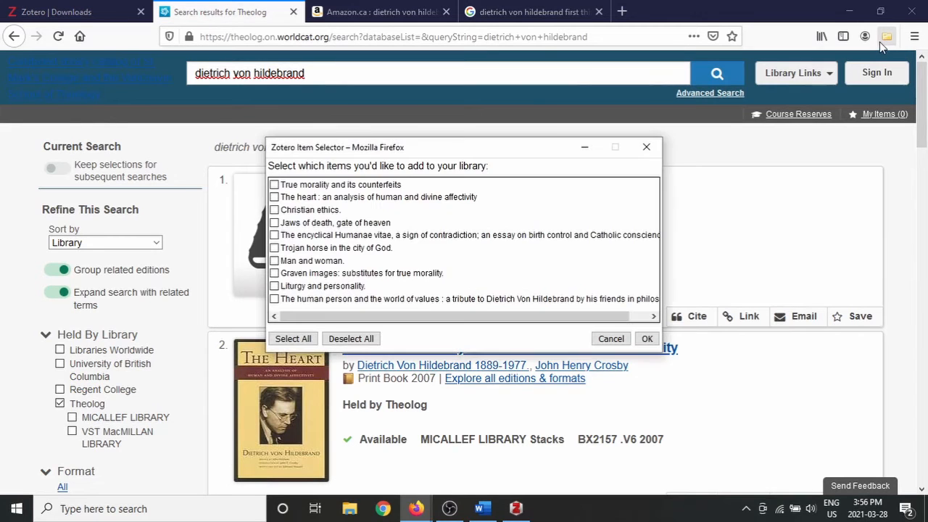
click(275, 185)
click(276, 197)
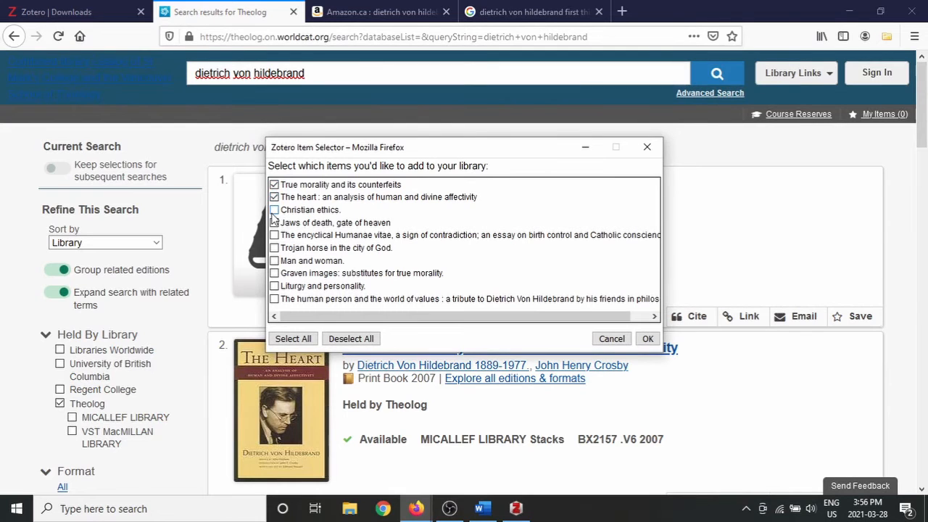
click(275, 222)
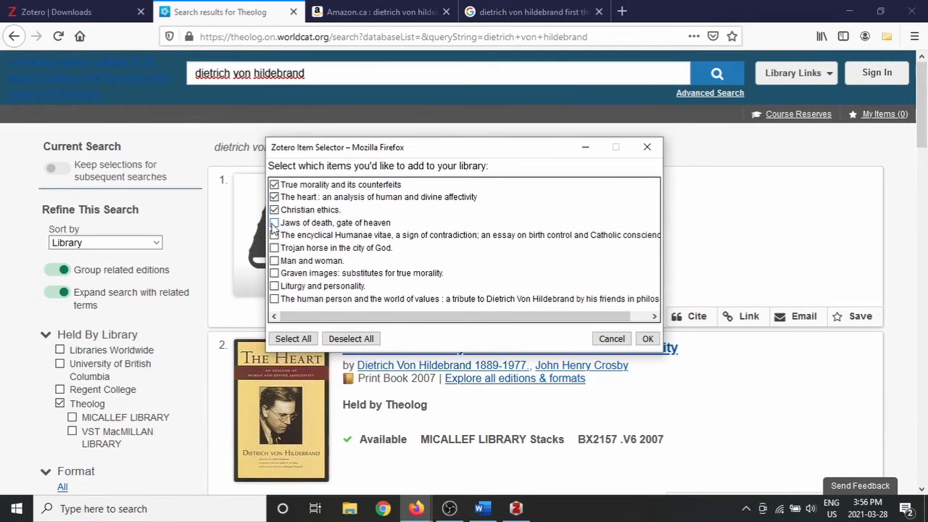
click(645, 339)
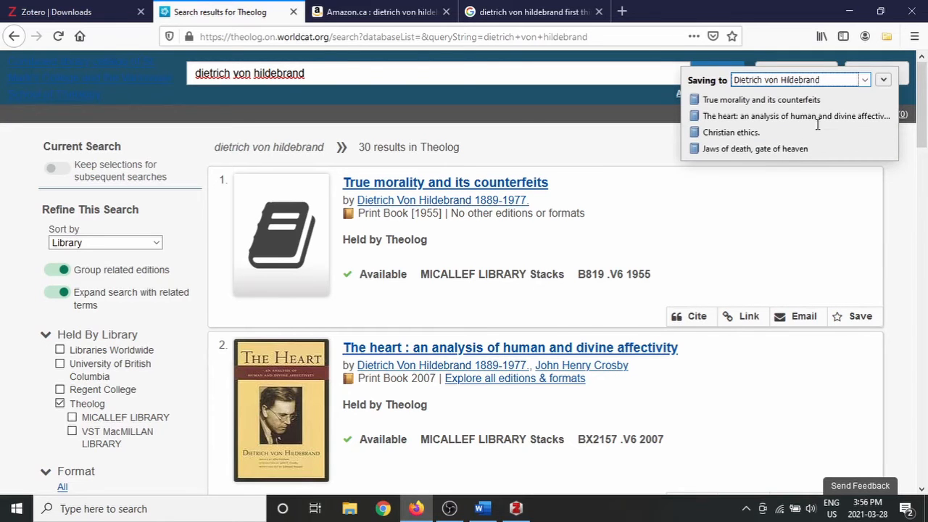
click(515, 508)
click(383, 122)
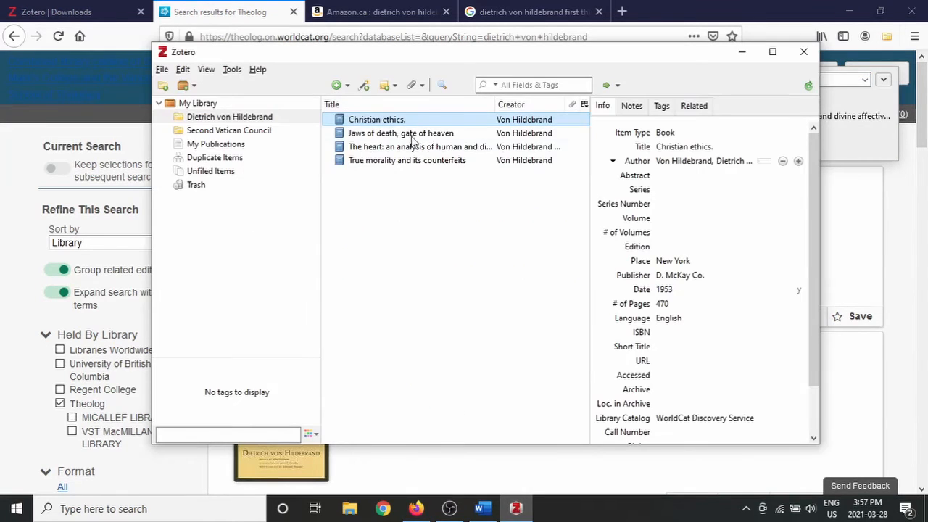
Open Transformation in Christ: On the Christian Attitude from the Amazon.ca results and save it to the Dietrich von Hildebrand collection
click(384, 13)
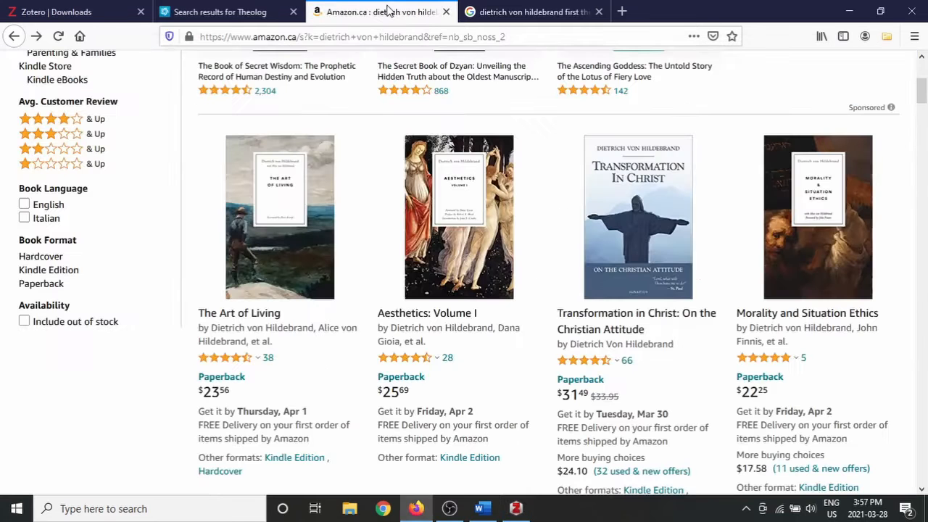
click(601, 327)
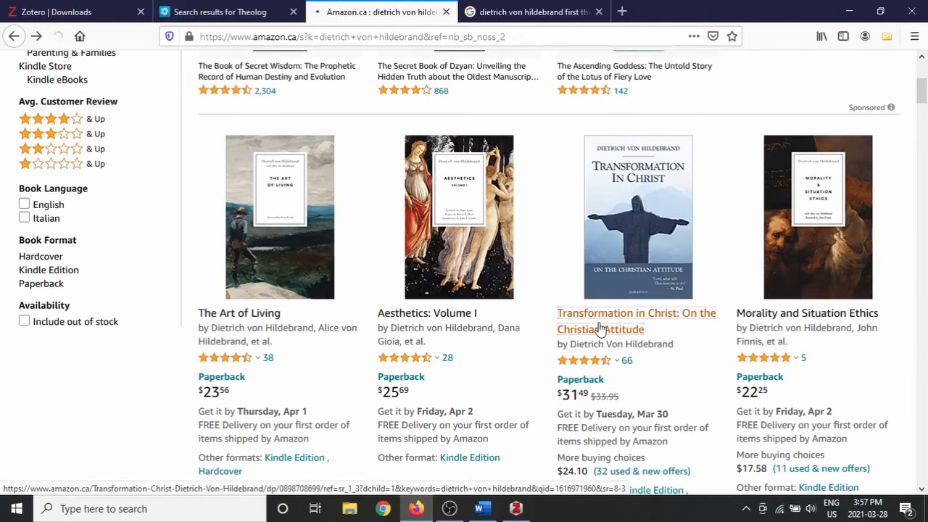
click(887, 37)
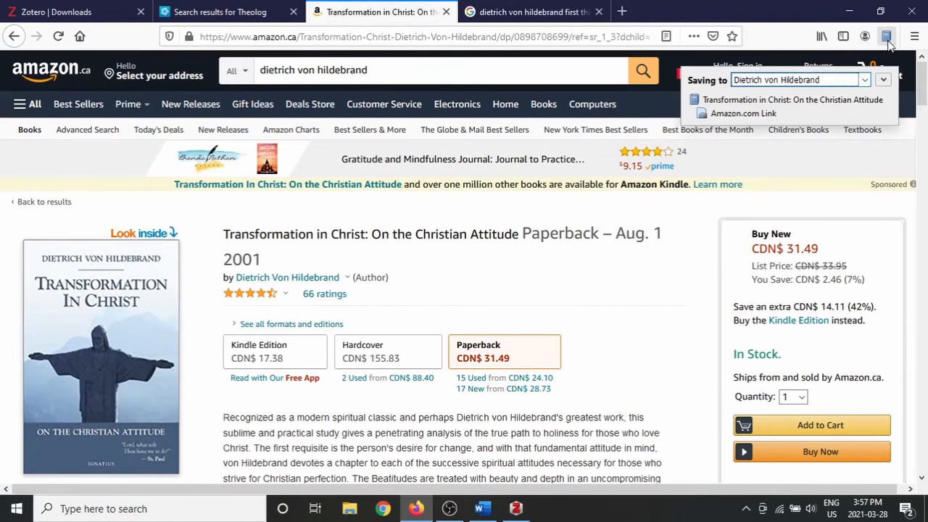
Open the First Things article Lessons From Dietrich von Hildebrand from the Google results and save it to Zotero
click(549, 8)
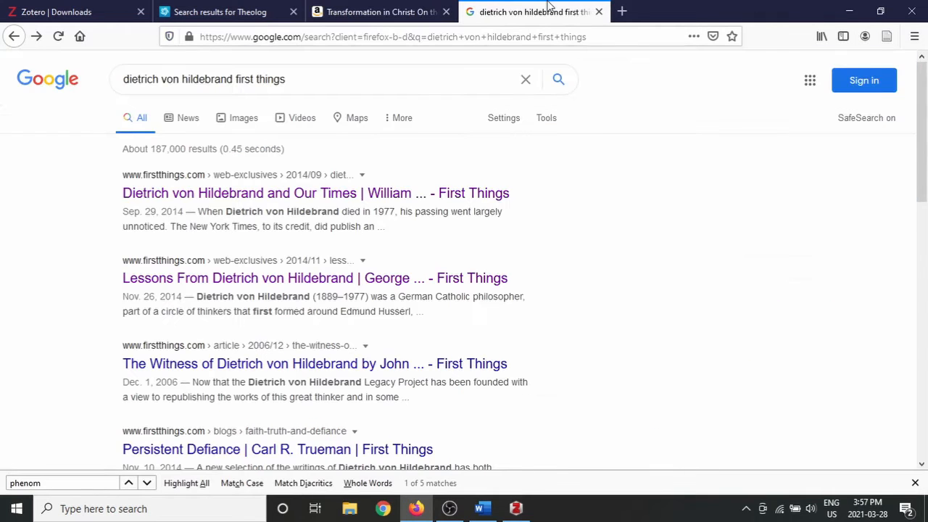
click(255, 275)
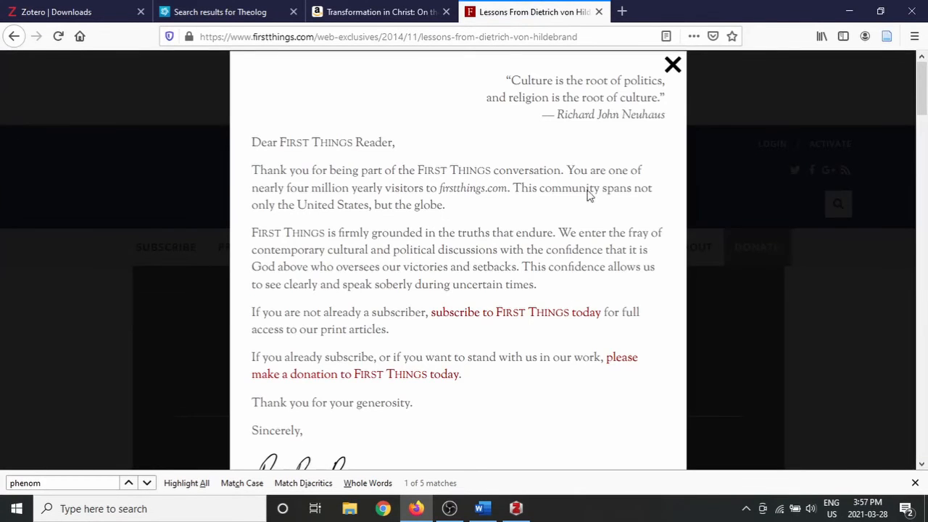
click(672, 65)
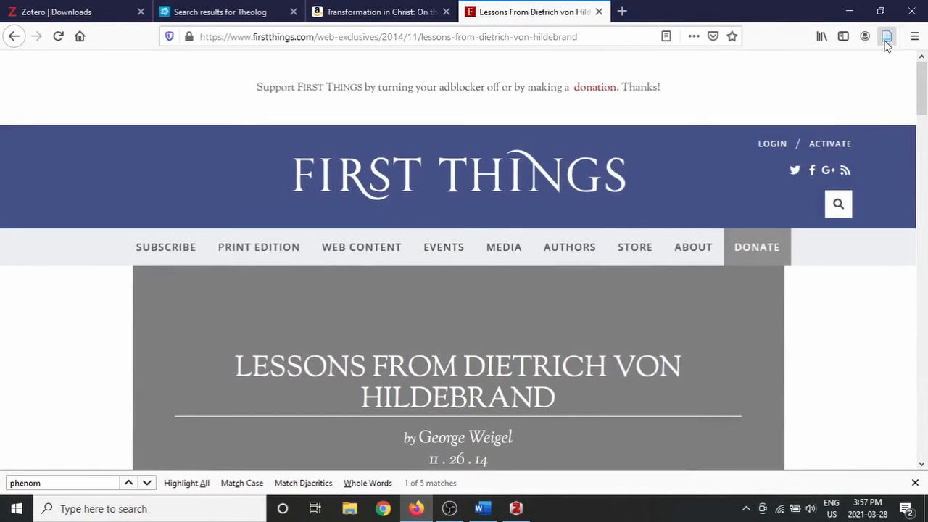
click(886, 37)
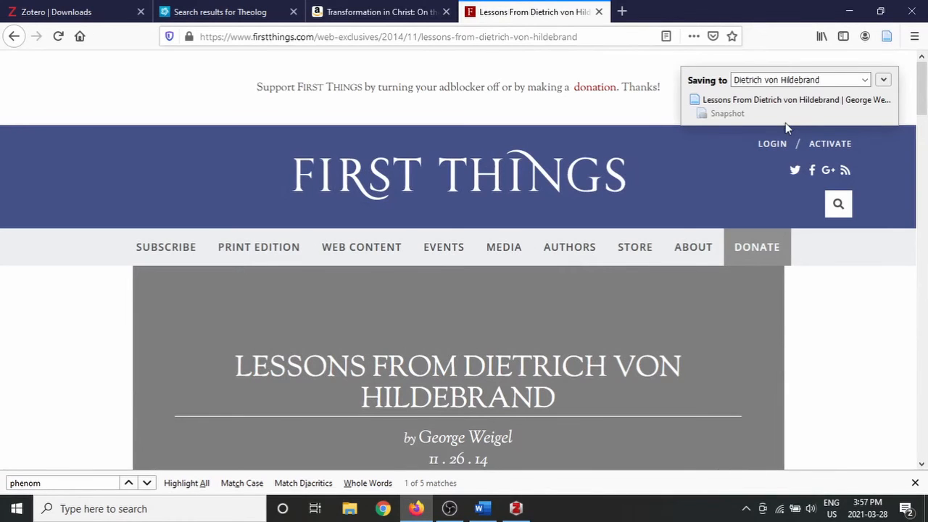
In Zotero, set the author of the Lessons From Dietrich von Hildebrand web page item to Weigel, George
click(530, 515)
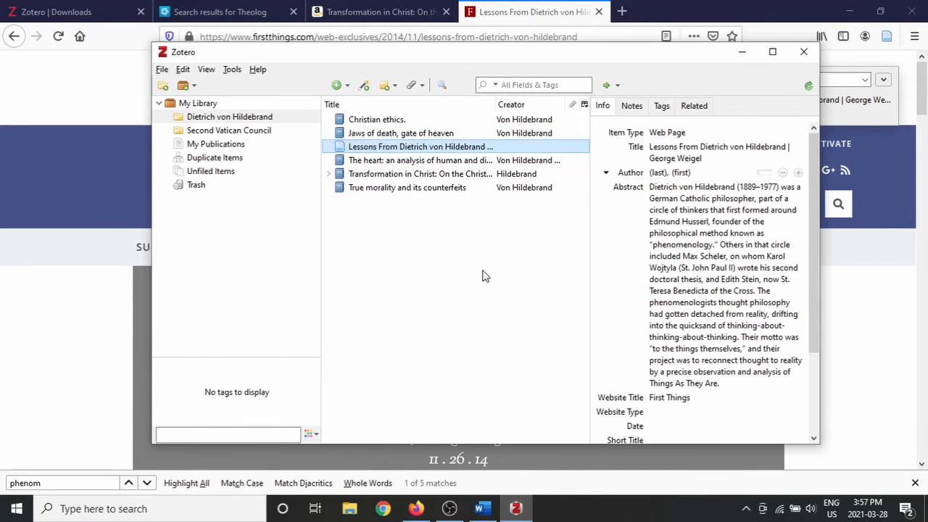
click(646, 152)
click(658, 173)
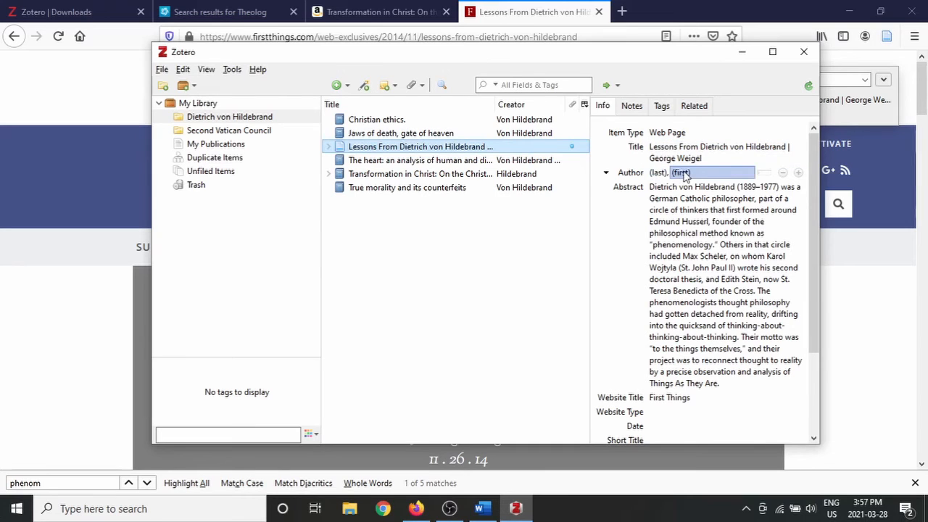
click(665, 172)
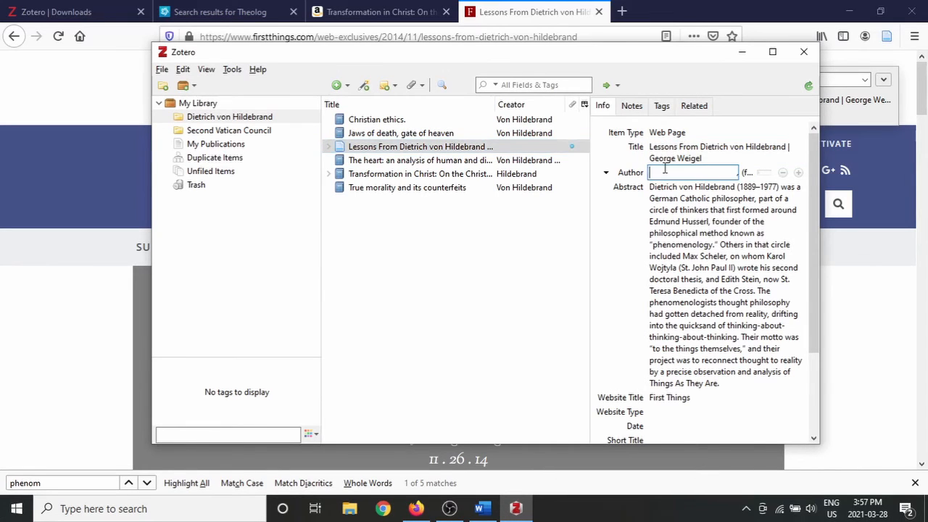
text(We)
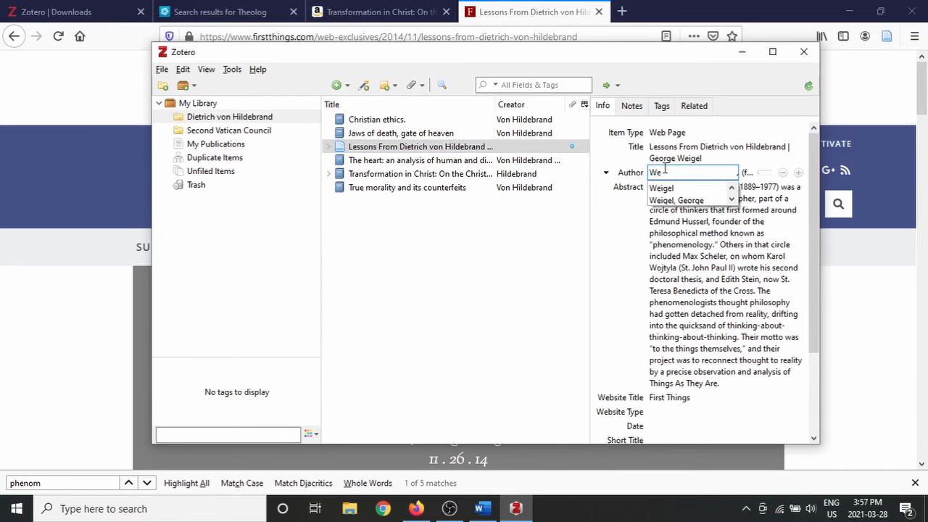
text(igel)
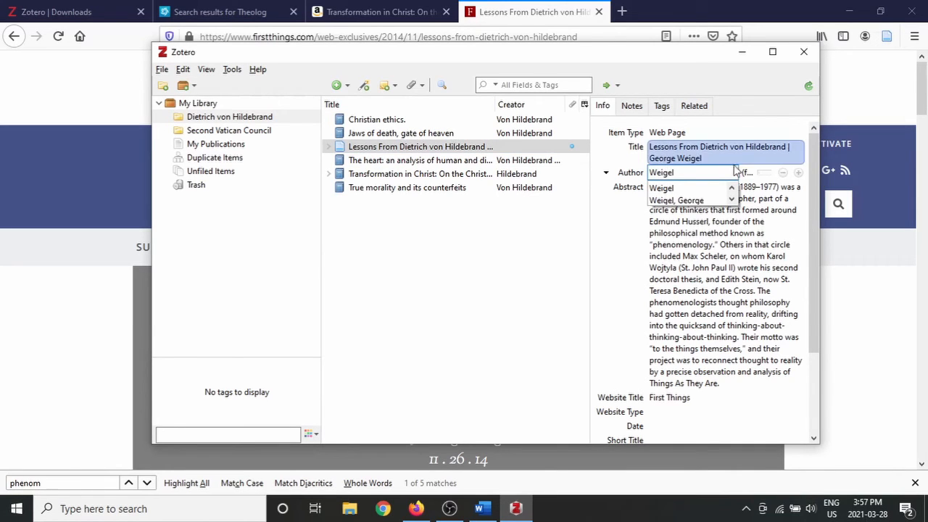
click(747, 172)
text(G)
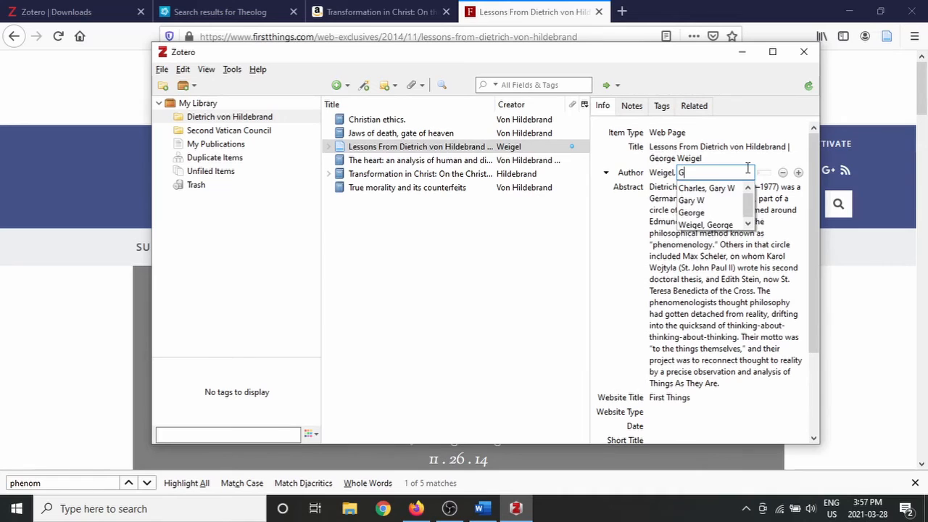
text(eorge)
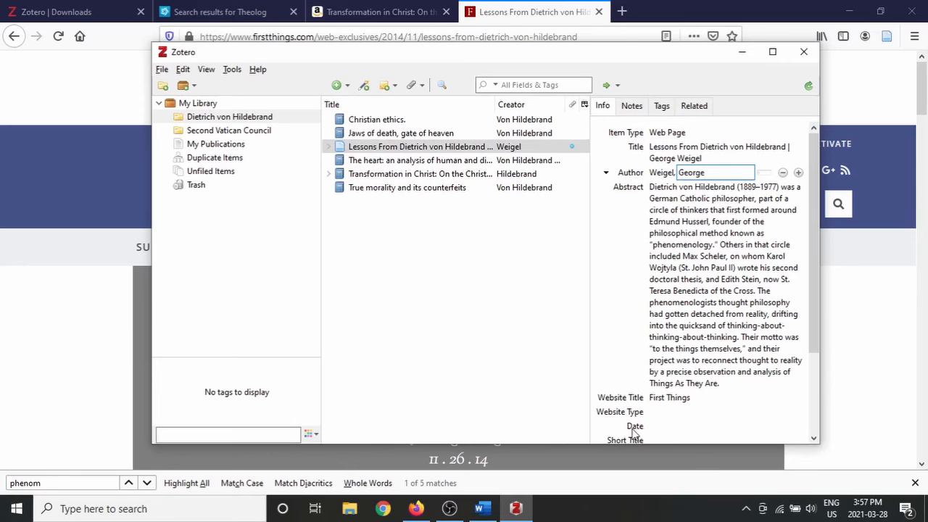
Set the date of the Lessons From Dietrich von Hildebrand web page item to 11.26.14
click(652, 427)
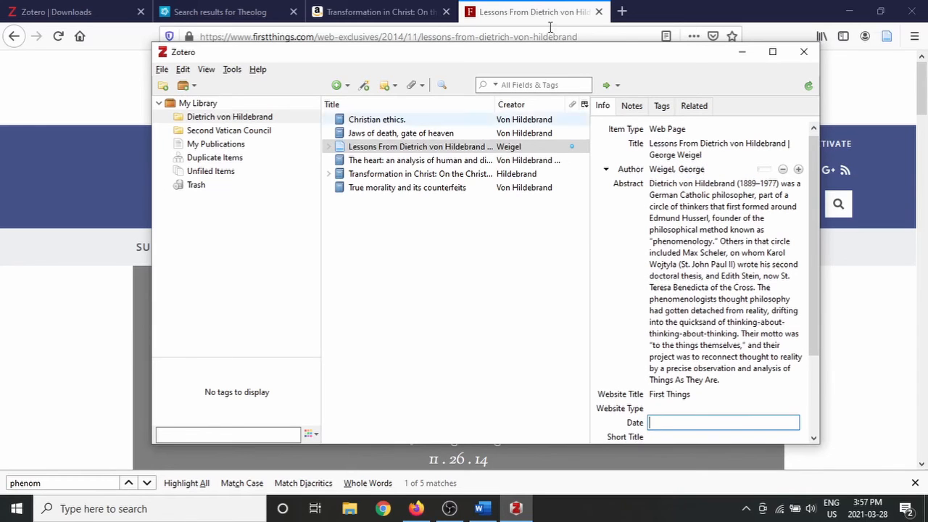
drag(558, 57, 597, 56)
text(11.26)
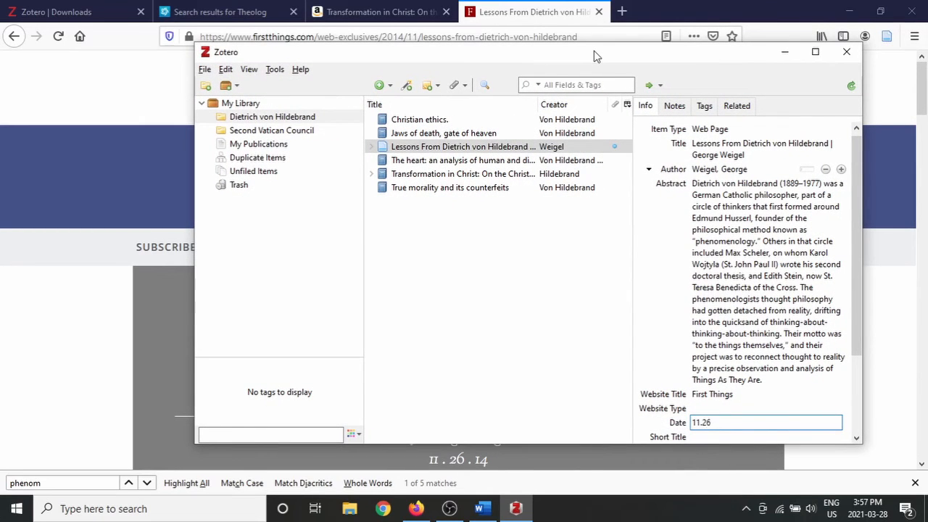
key(Return)
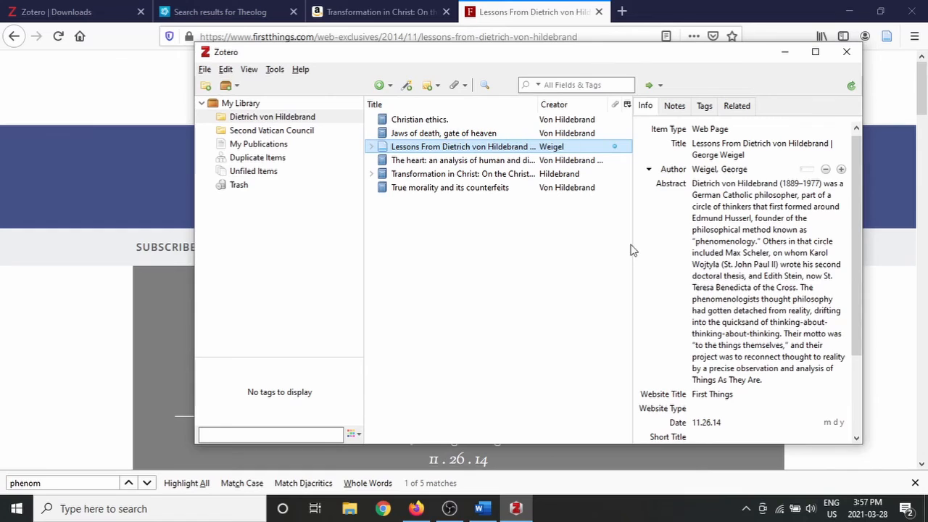
click(707, 267)
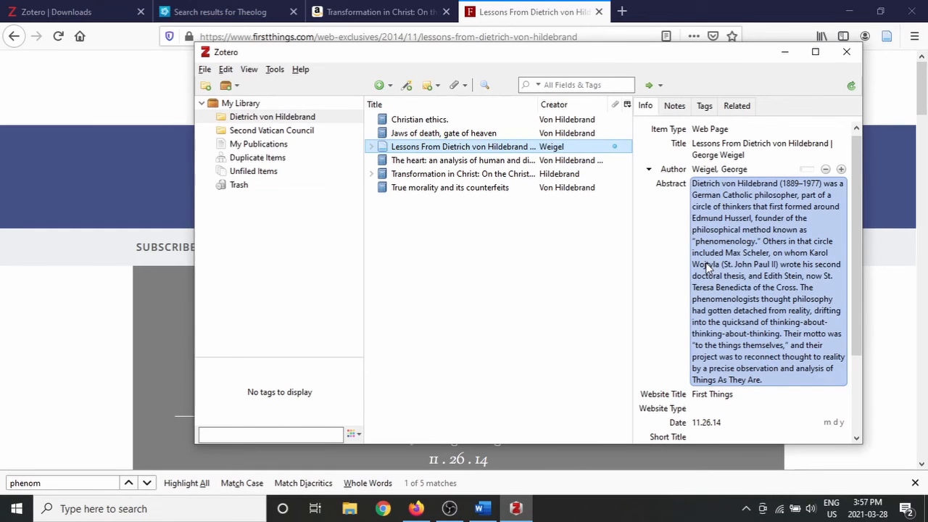
click(653, 357)
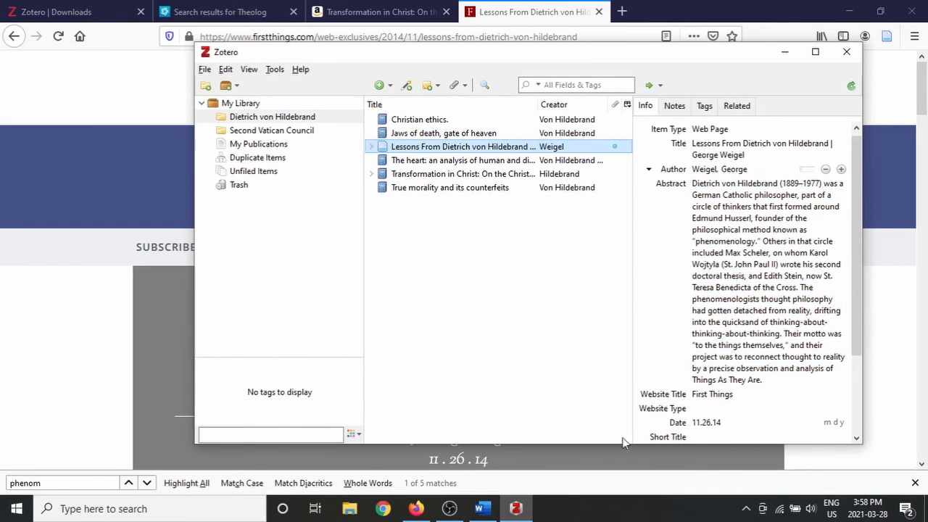
Switch to Word and insert a Zotero footnote citing Weigel's Lessons From Dietrich von Hildebrand after the phenomenological philosopher sentence, and view the footnote
click(478, 508)
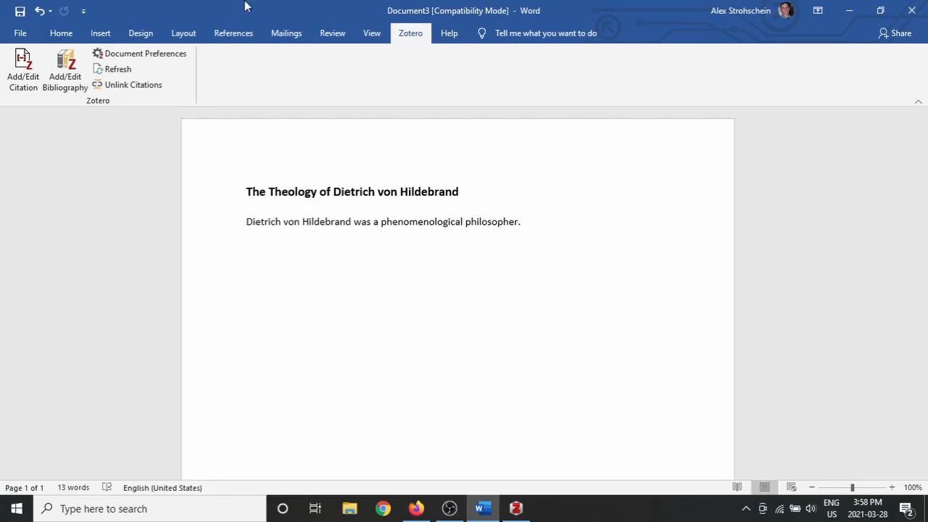
click(20, 80)
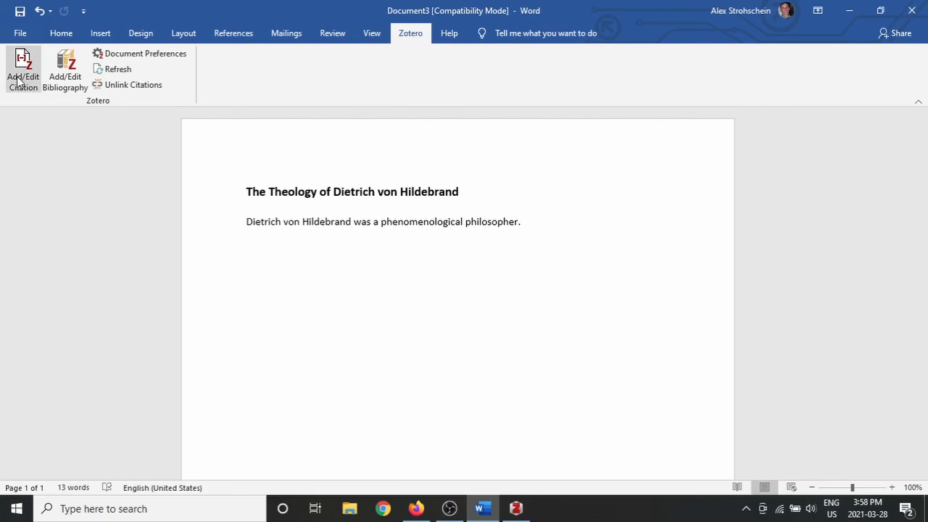
text(weige)
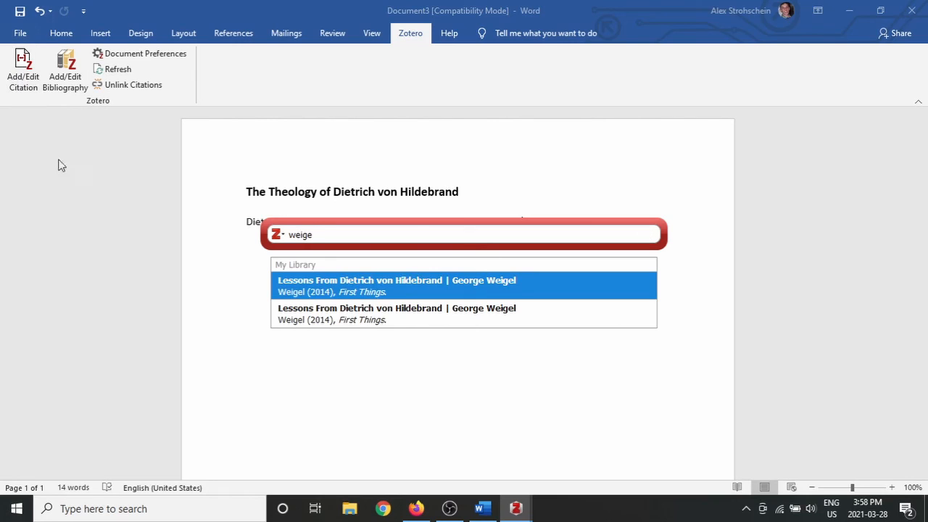
click(329, 280)
key(Return)
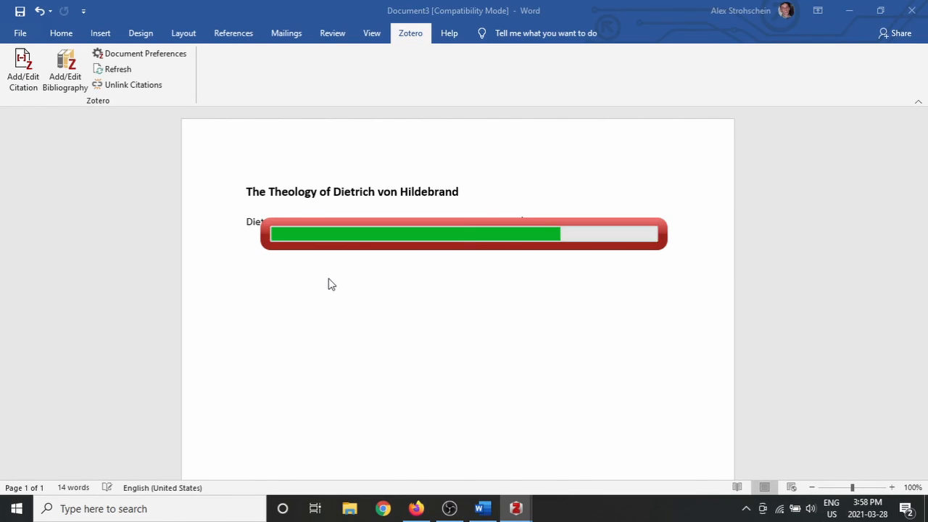
drag(926, 228, 924, 403)
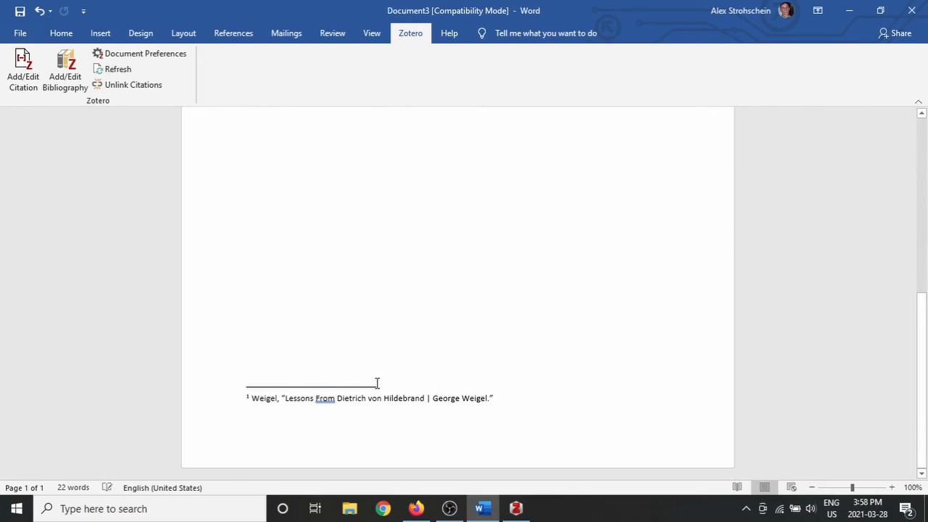